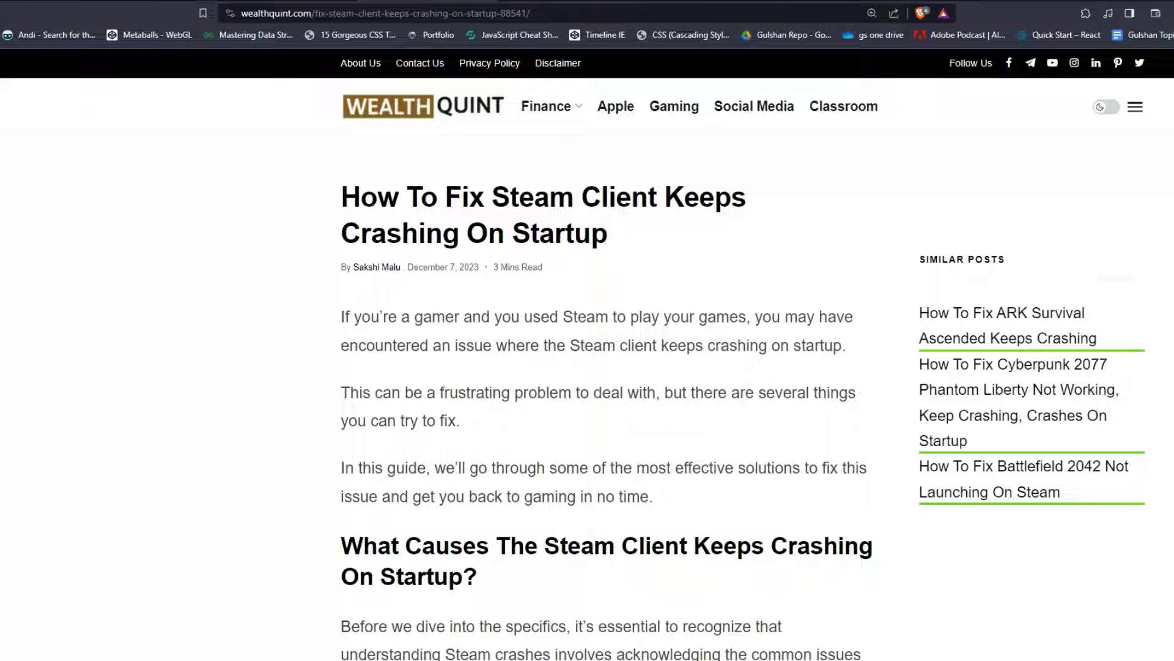
scroll(588, 367, down, 2)
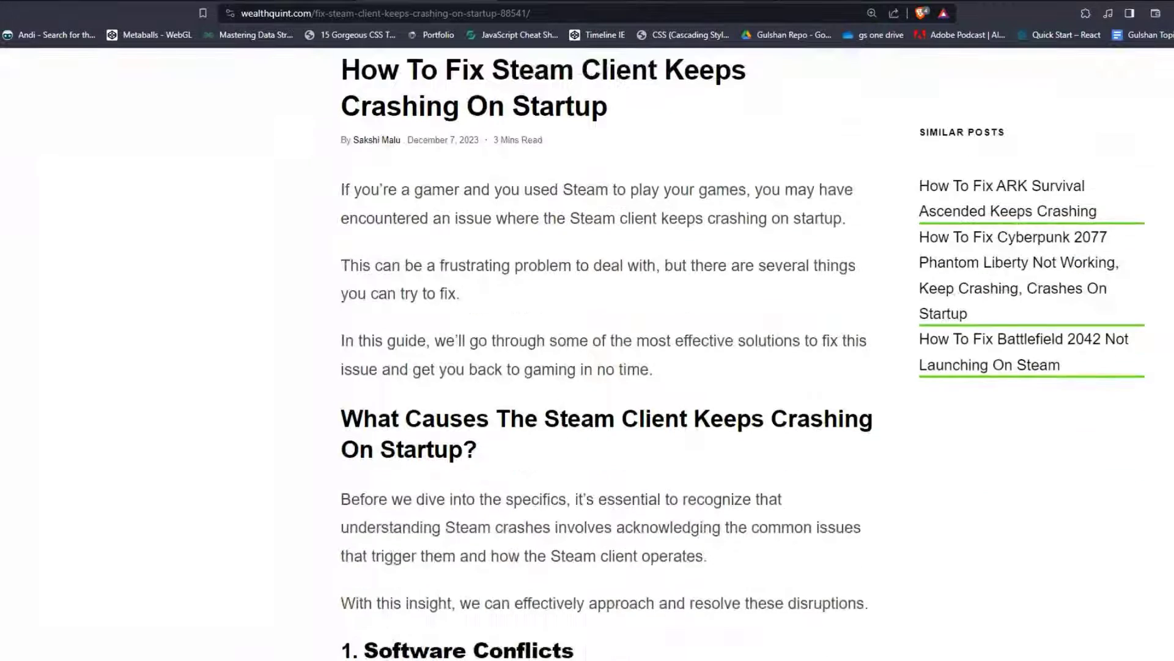
scroll(587, 367, down, 1)
scroll(588, 367, down, 4)
scroll(587, 367, down, 2)
scroll(587, 368, down, 4)
scroll(587, 368, down, 5)
scroll(587, 367, down, 2)
scroll(587, 367, down, 2)
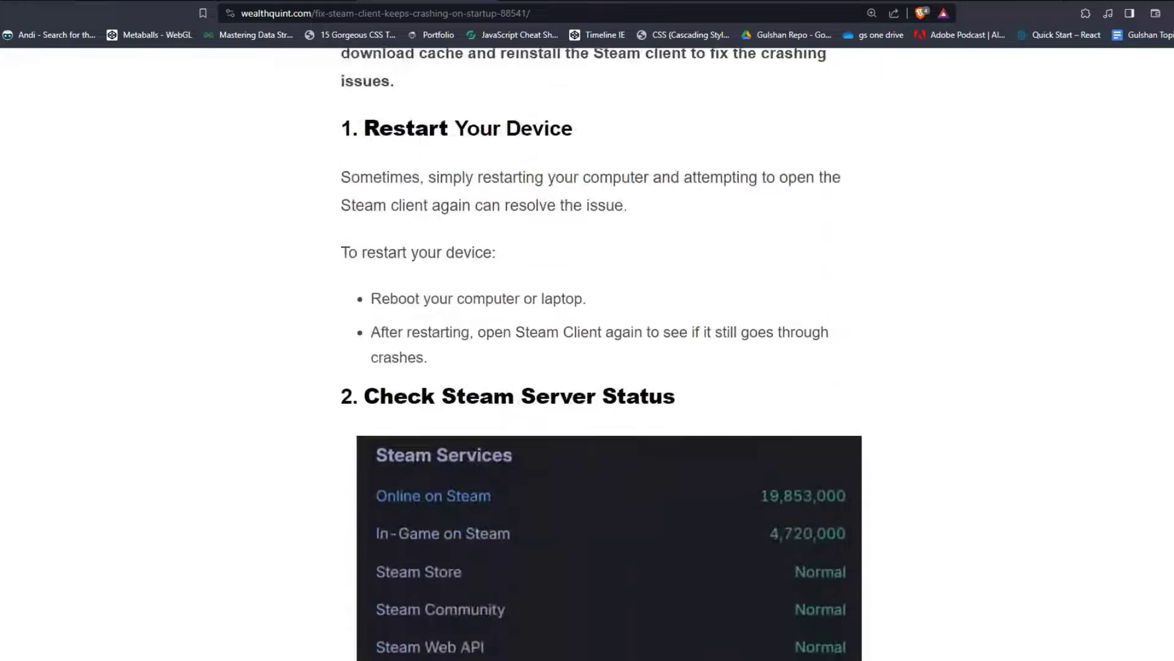
scroll(587, 367, up, 1)
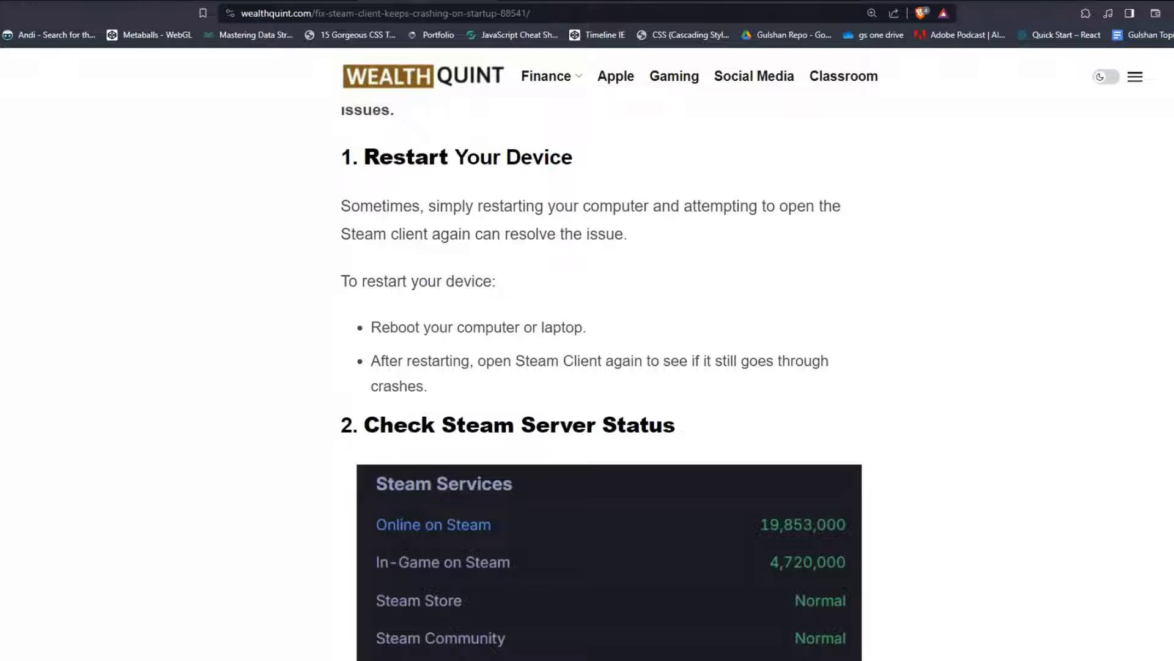
scroll(601, 367, down, 1)
scroll(601, 367, down, 1)
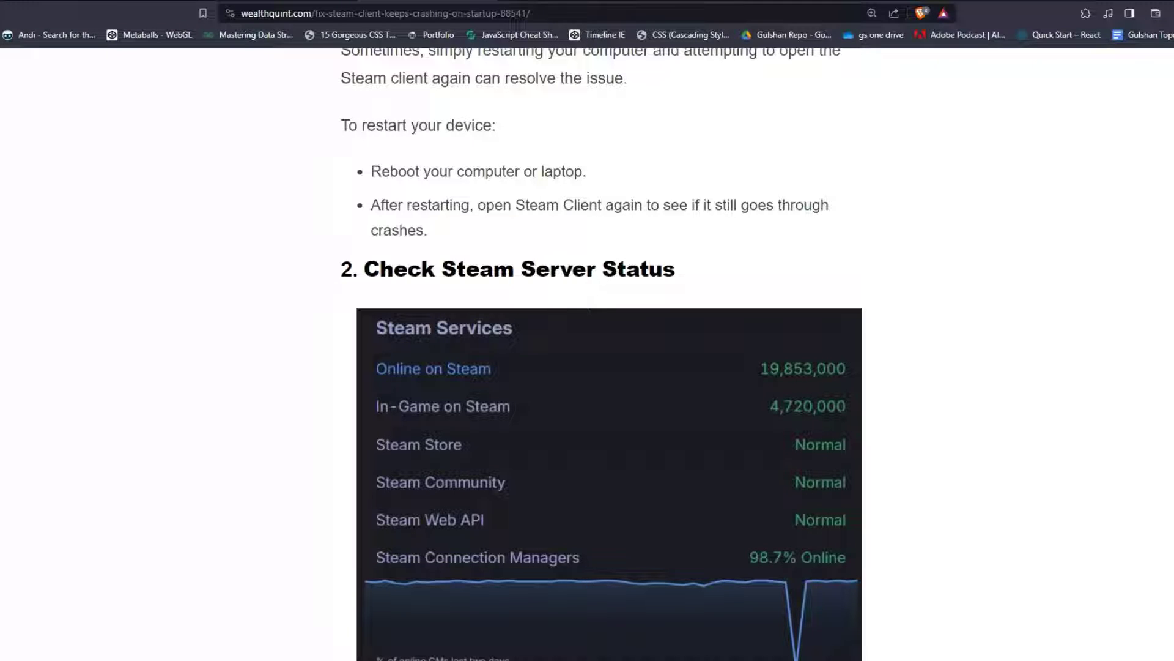
scroll(600, 367, down, 1)
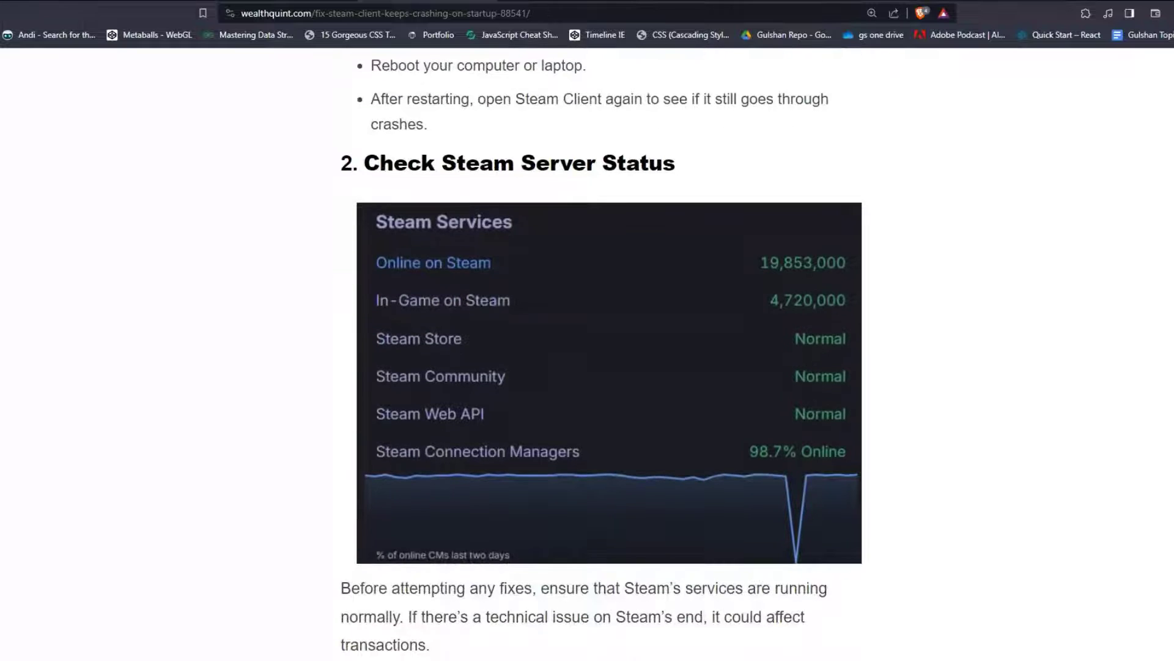
scroll(600, 367, down, 4)
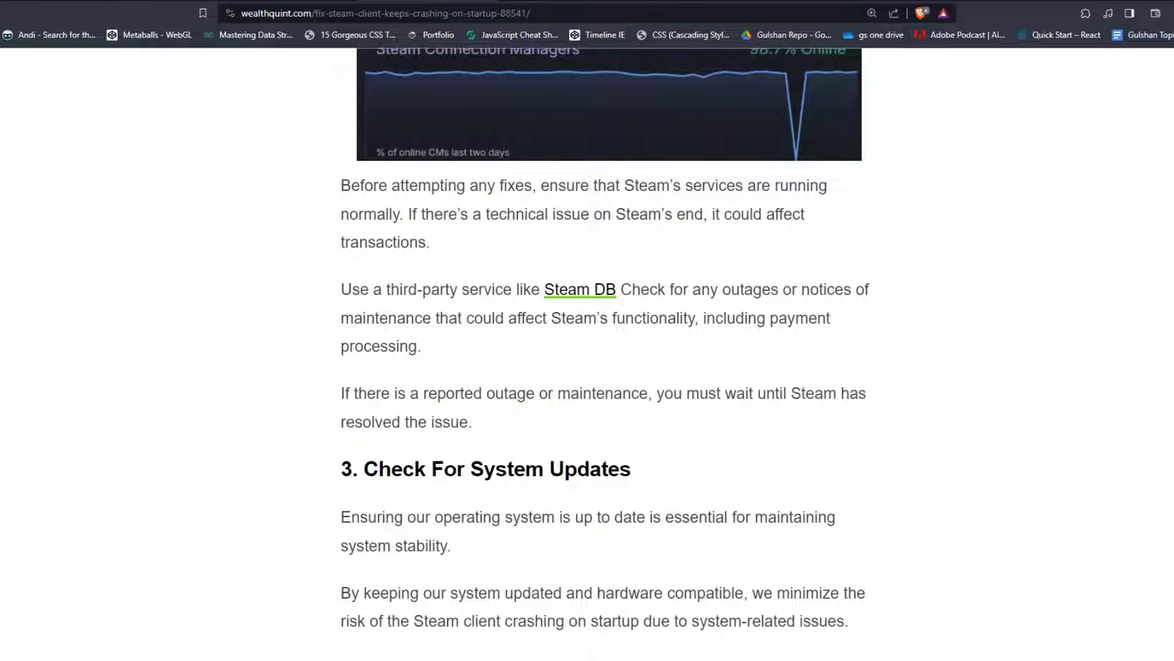
scroll(609, 354, down, 2)
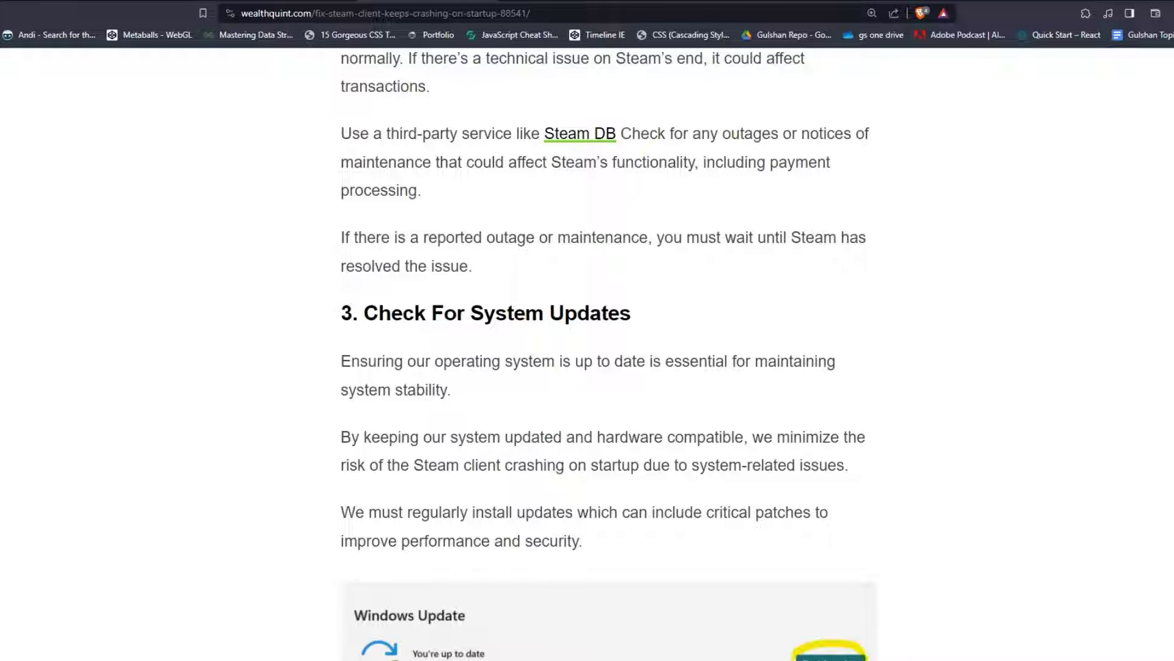
scroll(608, 354, down, 2)
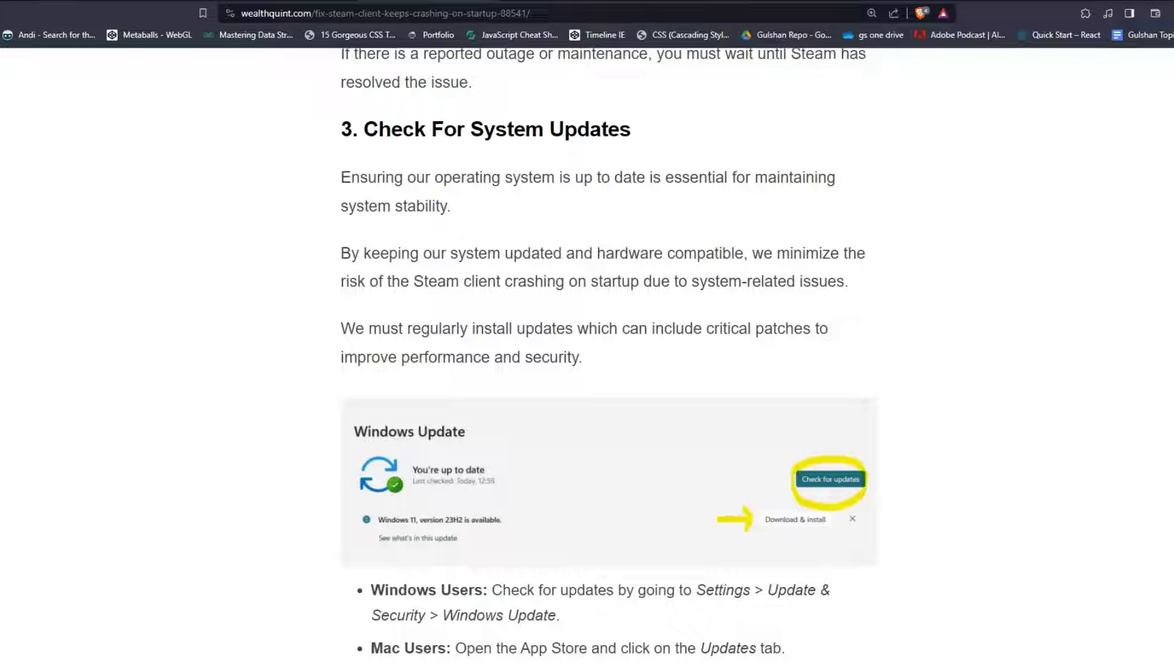
scroll(588, 349, down, 2)
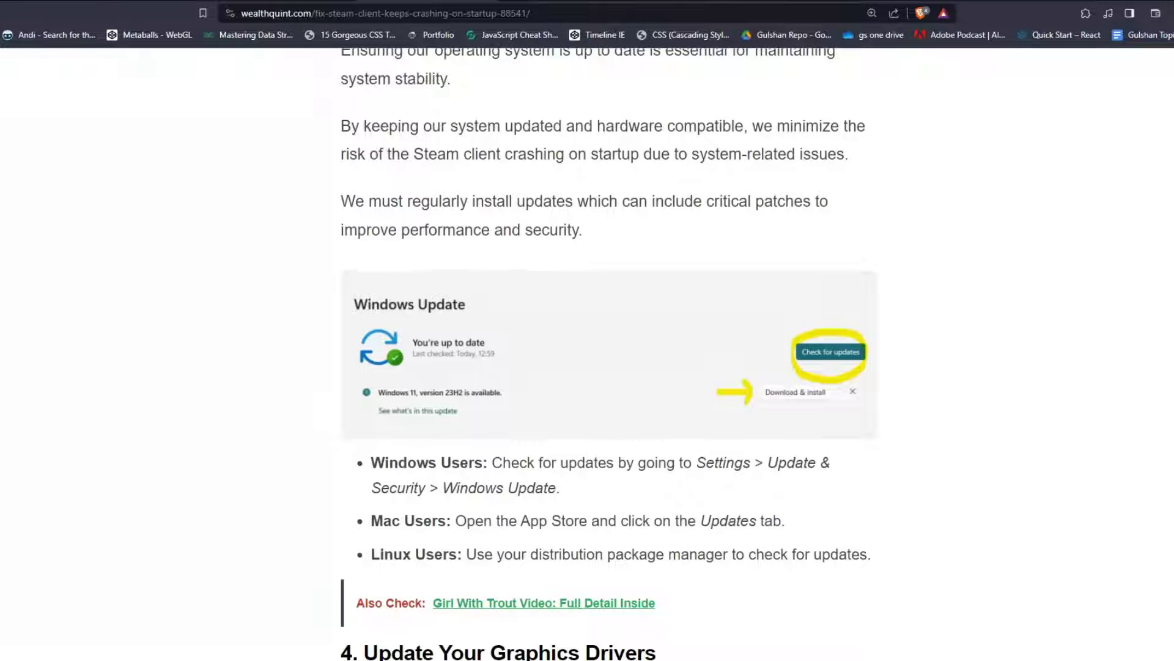
scroll(608, 353, down, 2)
scroll(608, 353, down, 2)
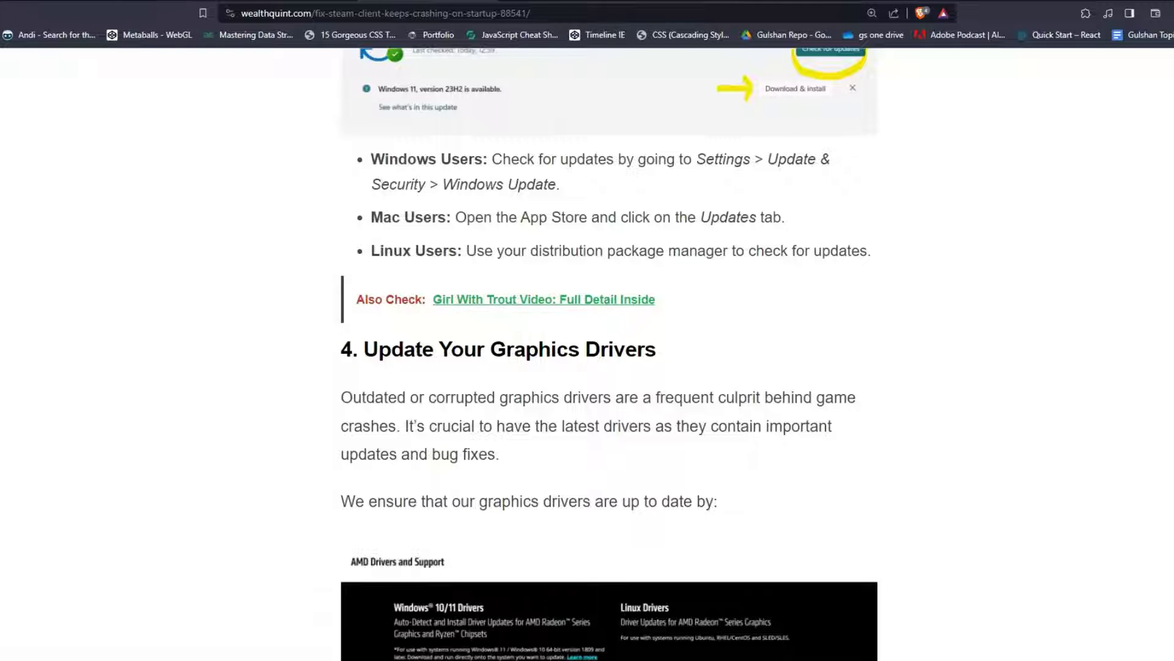
scroll(610, 349, down, 2)
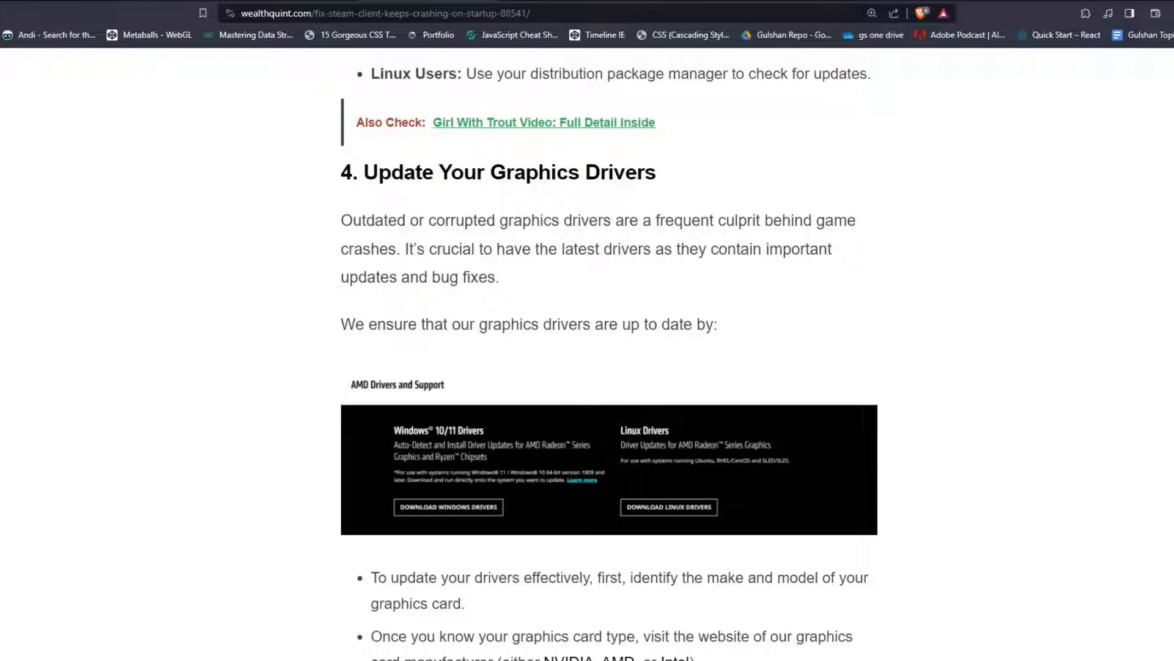
scroll(609, 358, down, 2)
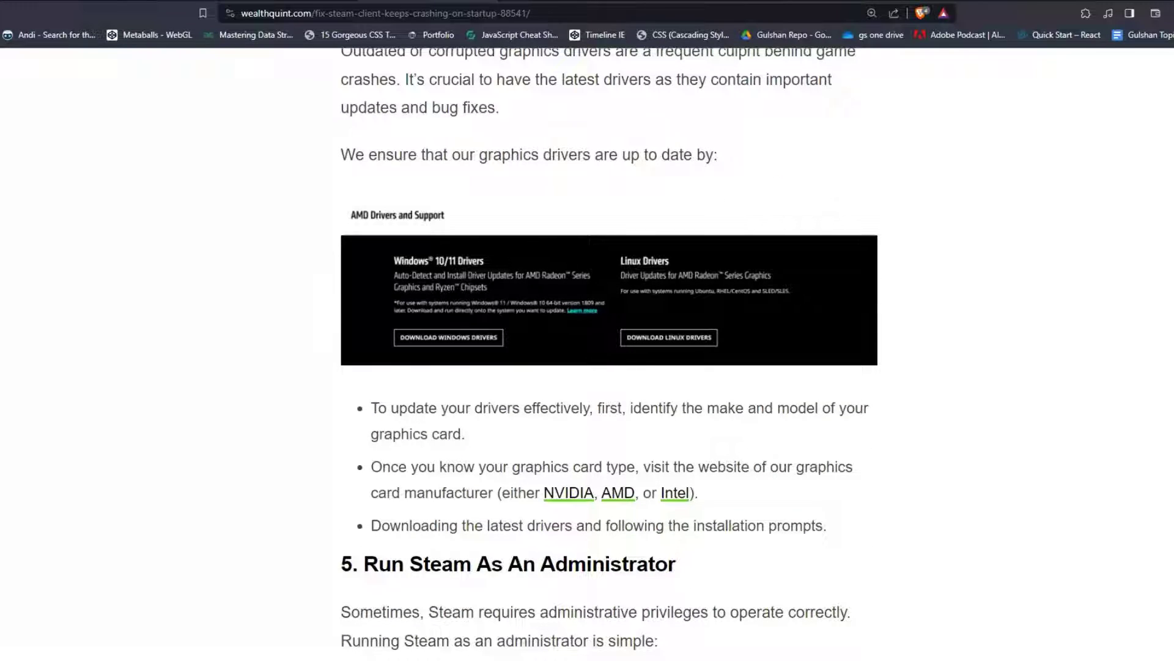
scroll(610, 358, down, 2)
scroll(609, 358, down, 1)
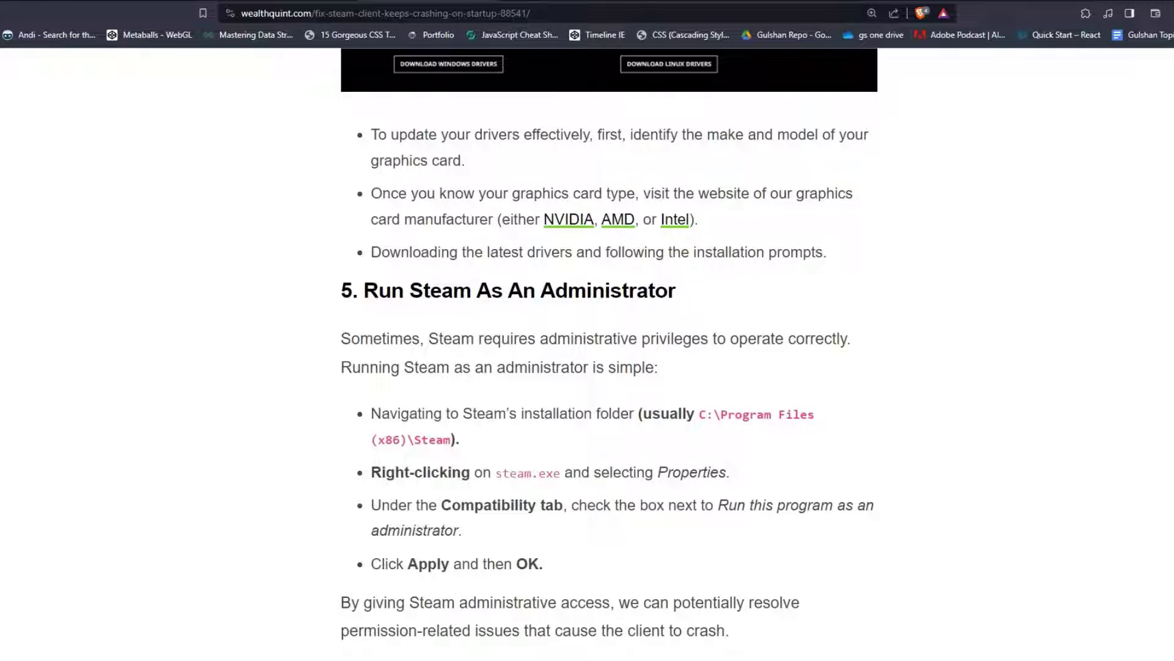
scroll(588, 367, down, 1)
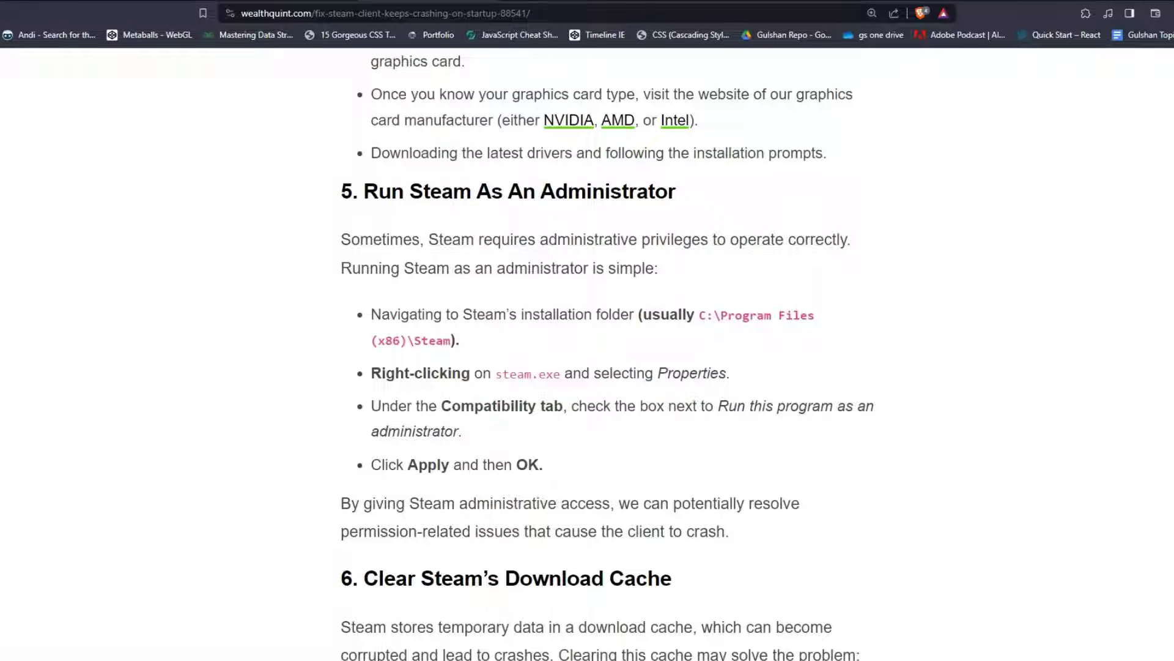
scroll(608, 355, down, 2)
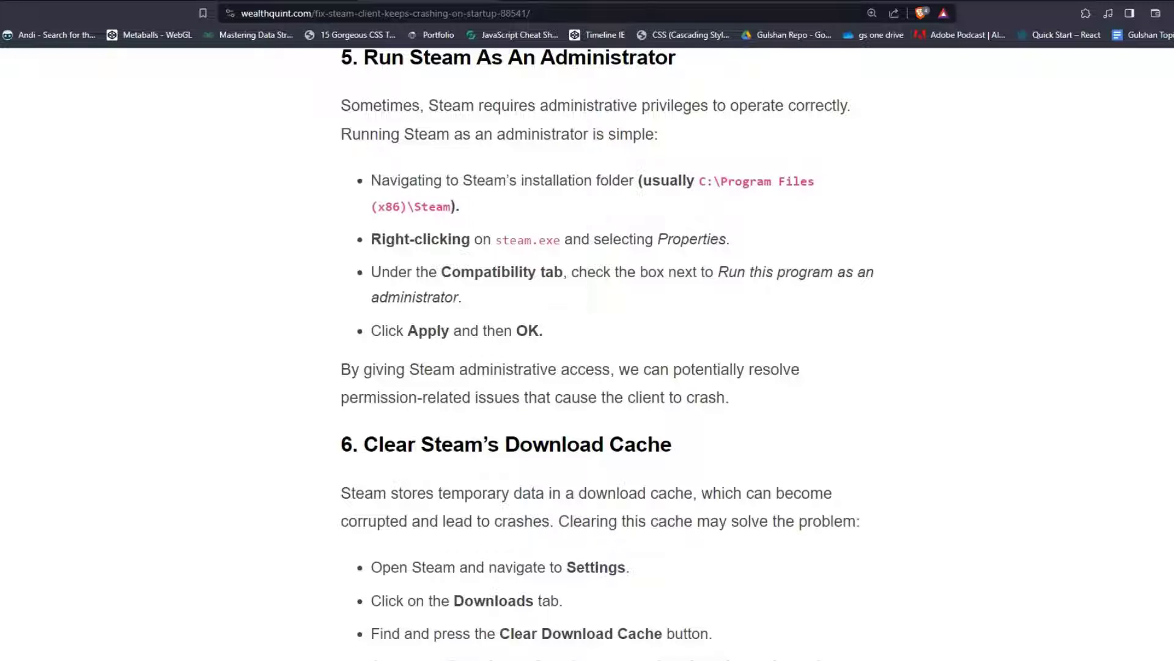
scroll(587, 367, down, 2)
scroll(587, 368, down, 1)
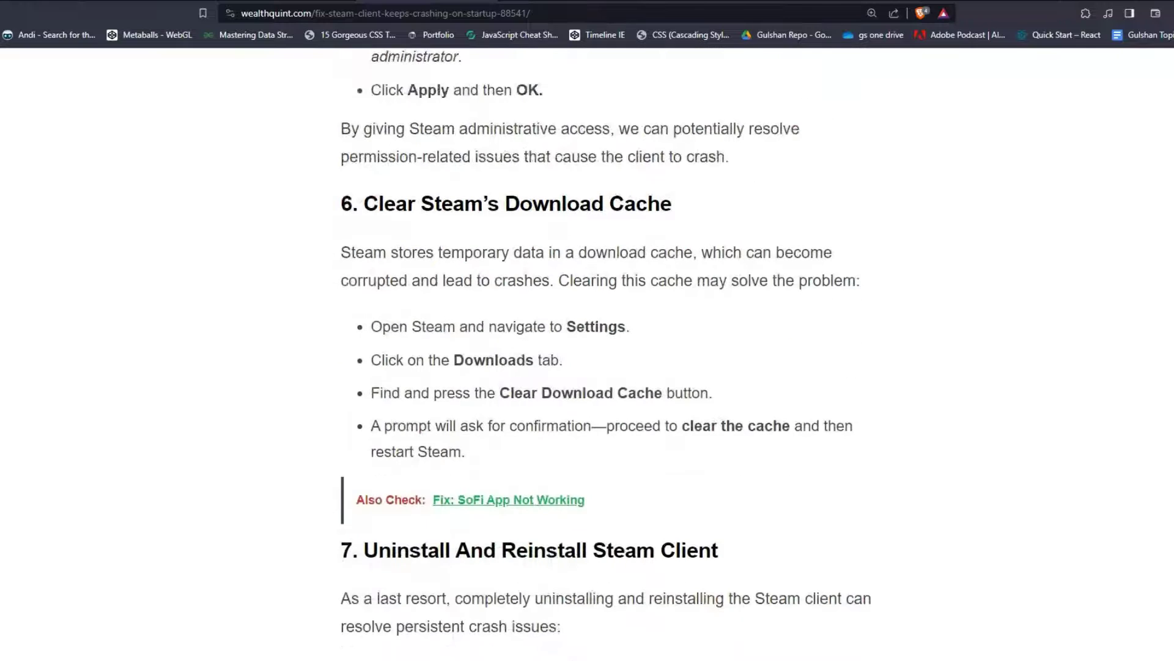
scroll(605, 342, down, 1)
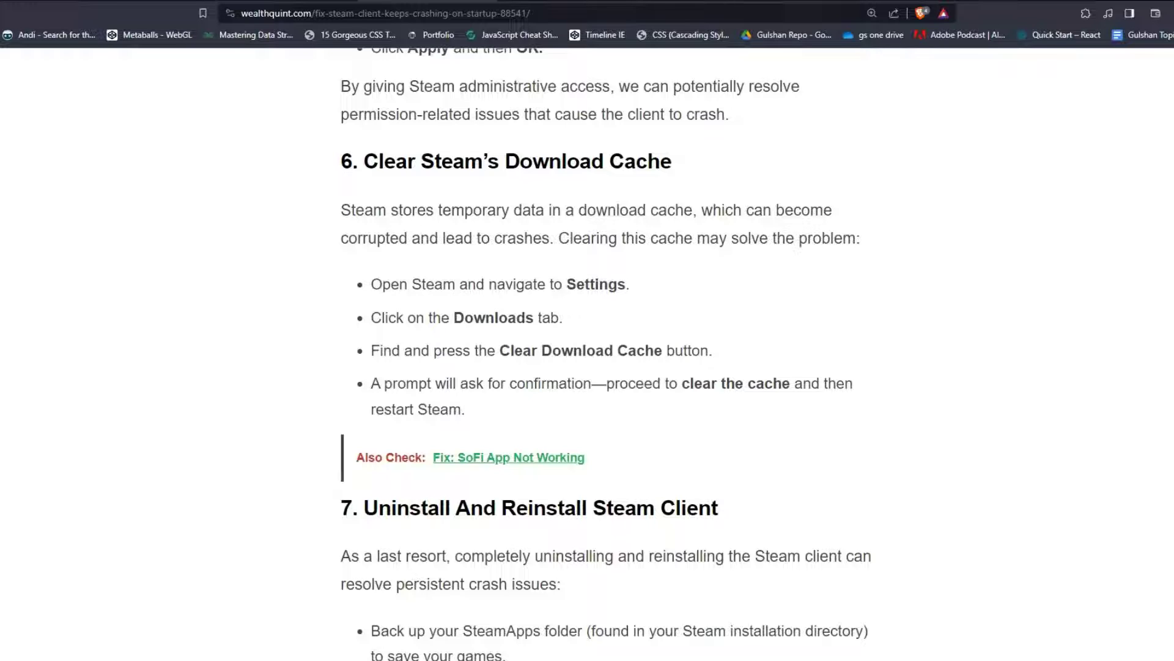
scroll(606, 367, down, 2)
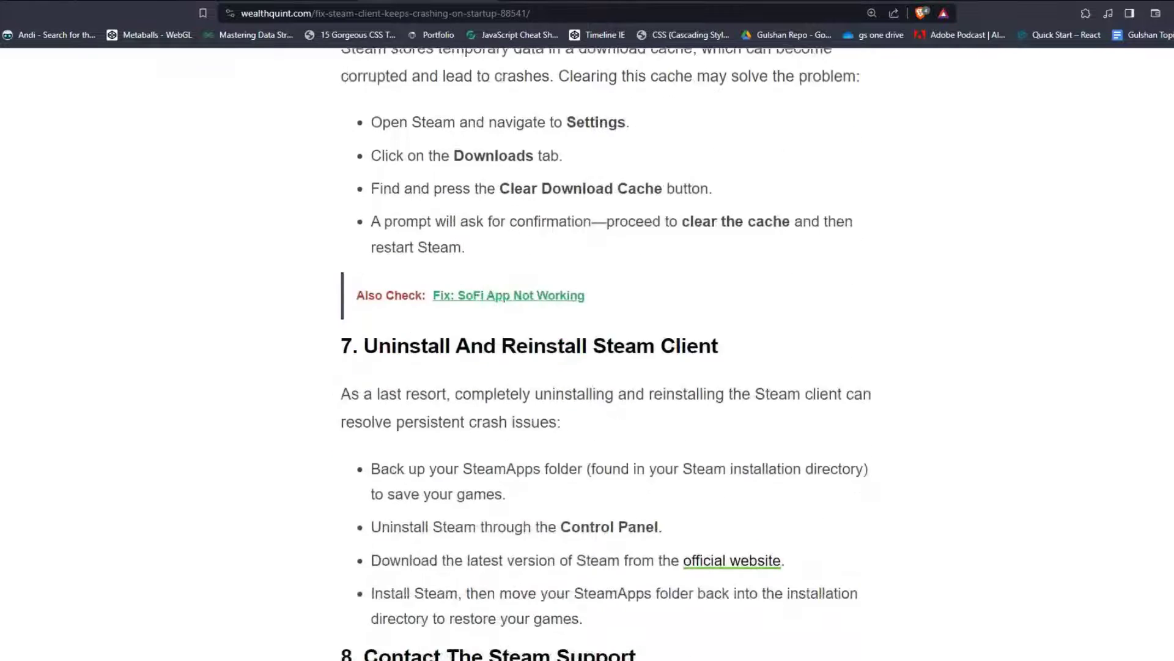
scroll(606, 367, down, 2)
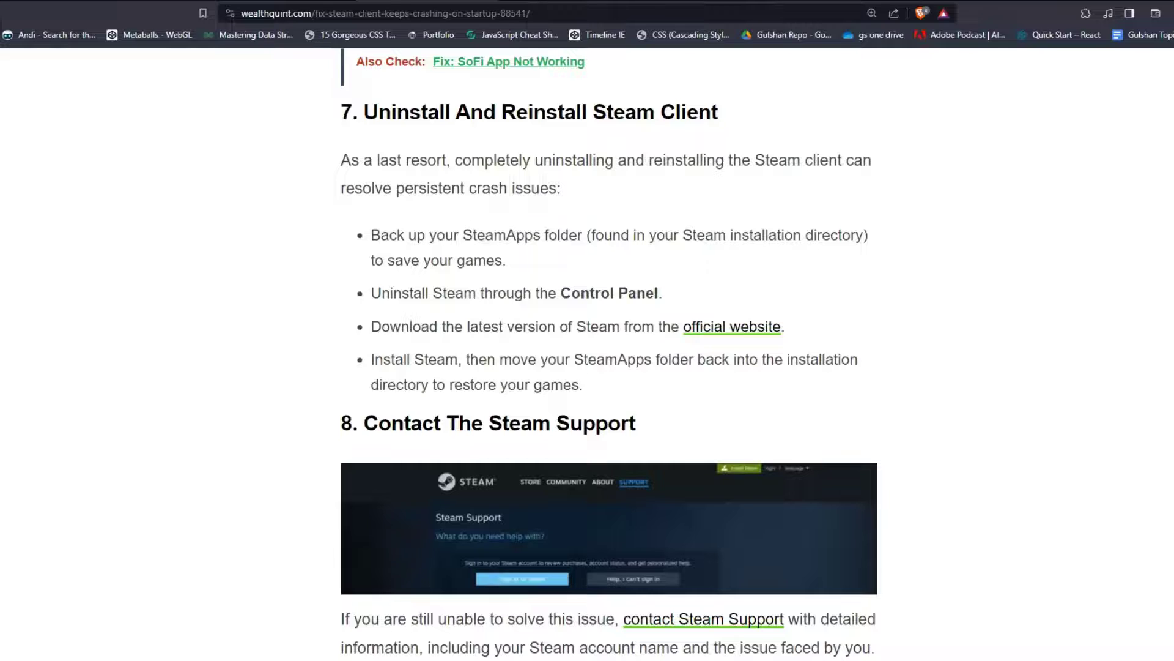
scroll(609, 355, down, 3)
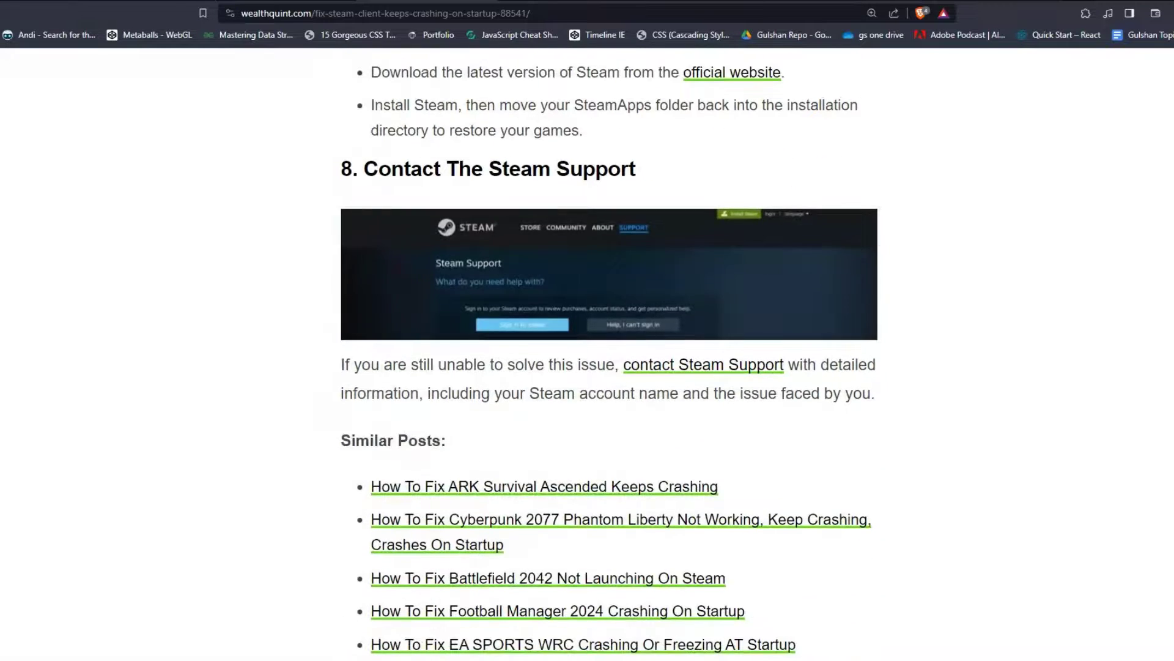